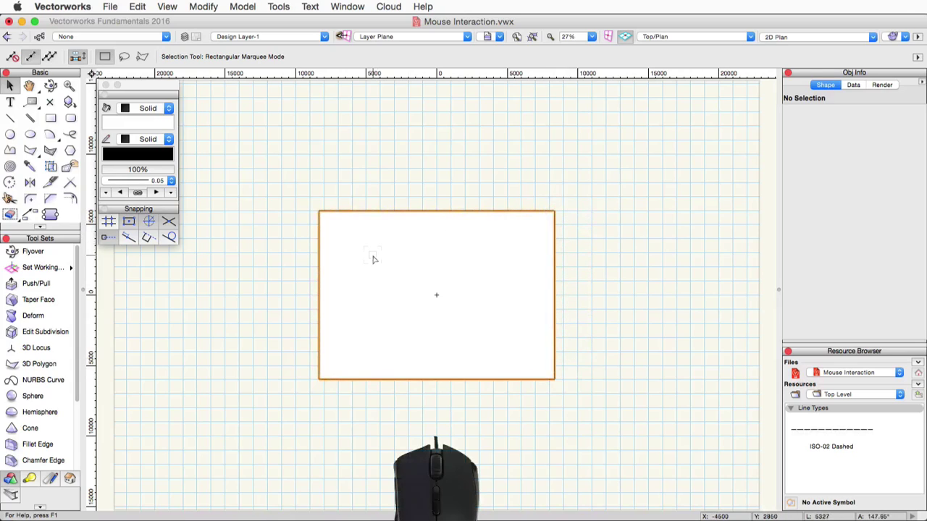
Step: Select the single rectangle, select the two side-by-side rectangles together by adding the second to the first, and clear the selection
left_click(373, 259)
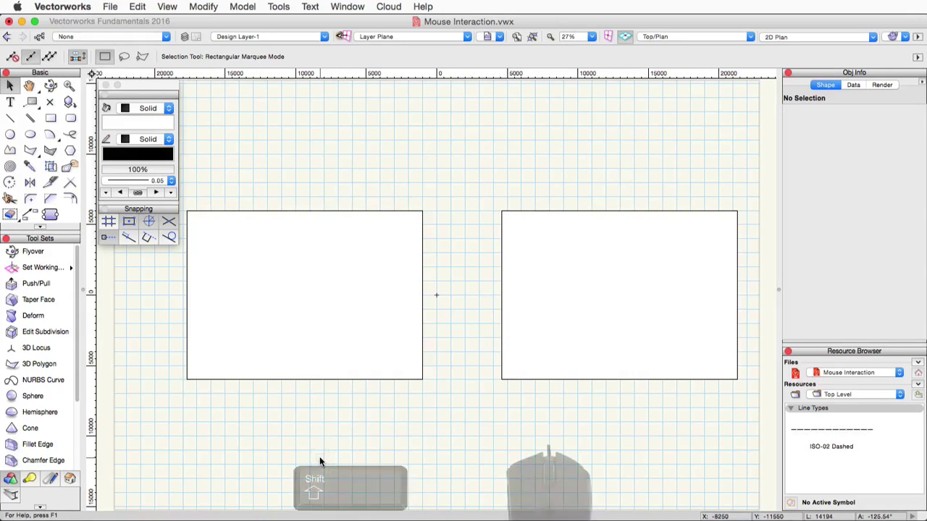
left_click(265, 326, "shift")
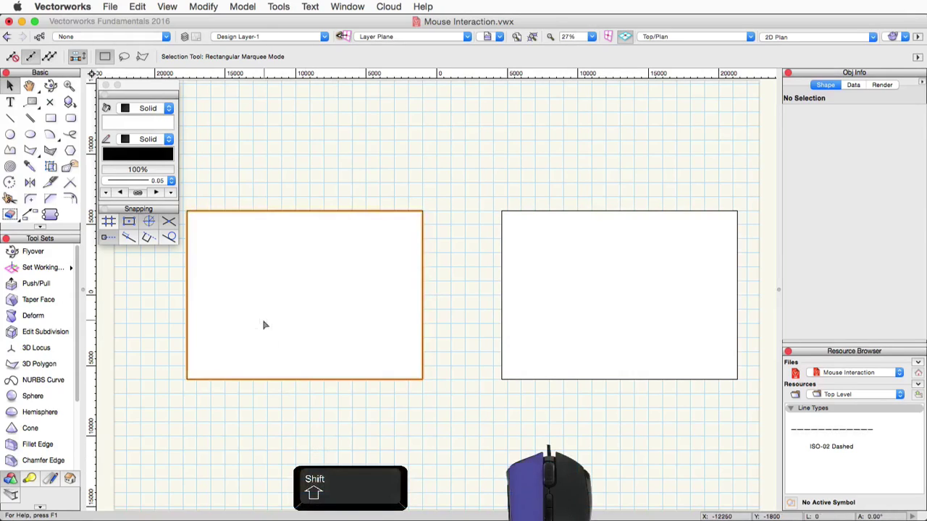
left_click(563, 323, "shift")
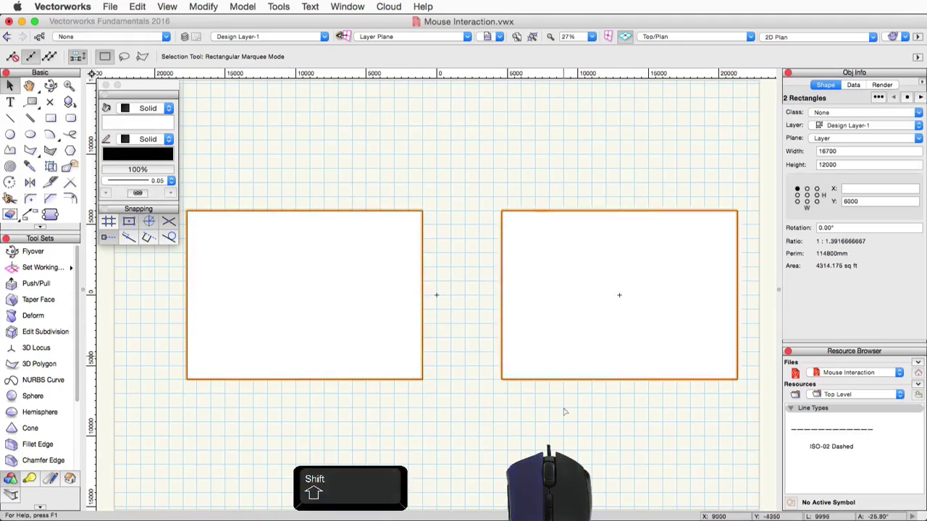
left_click(558, 447)
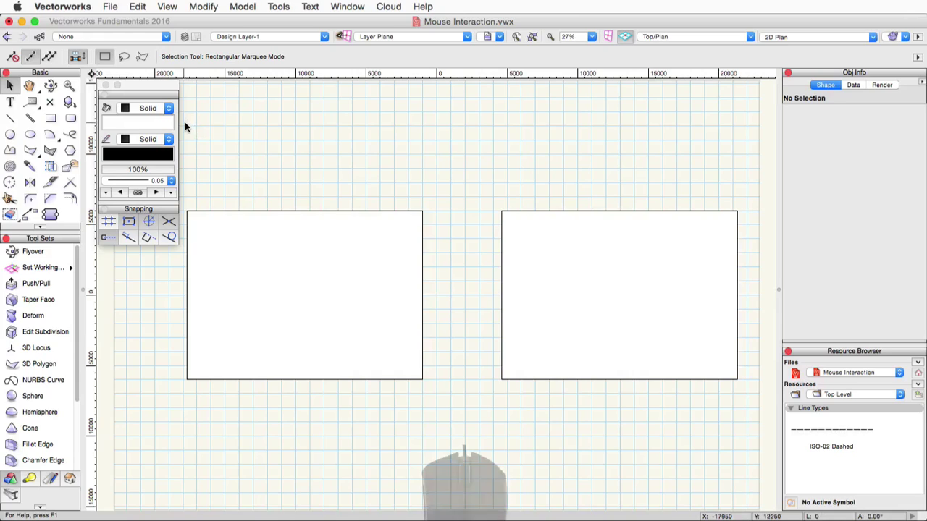
Step: Select both rectangles with a marquee that fully encloses them, and again with one that only crosses them, clearing the selection each time
left_click_drag(184, 124, 543, 403)
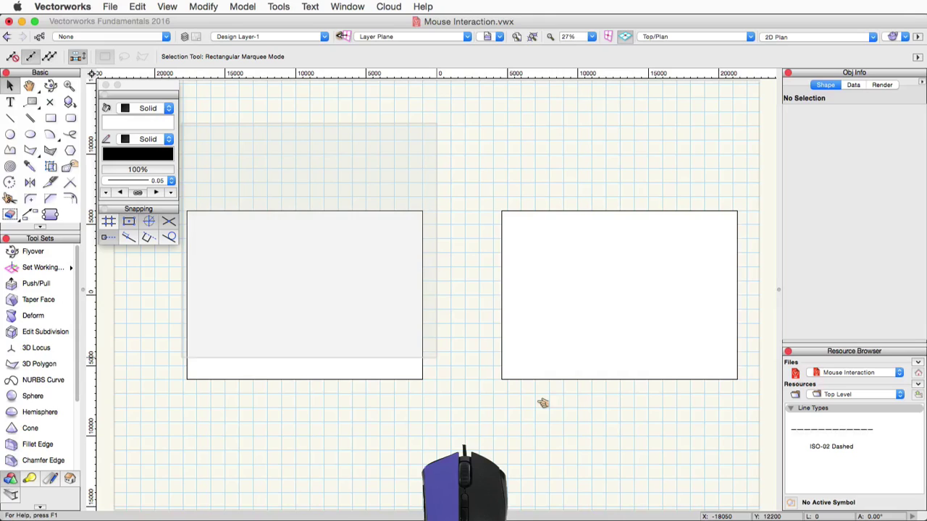
left_click_drag(543, 403, 758, 461)
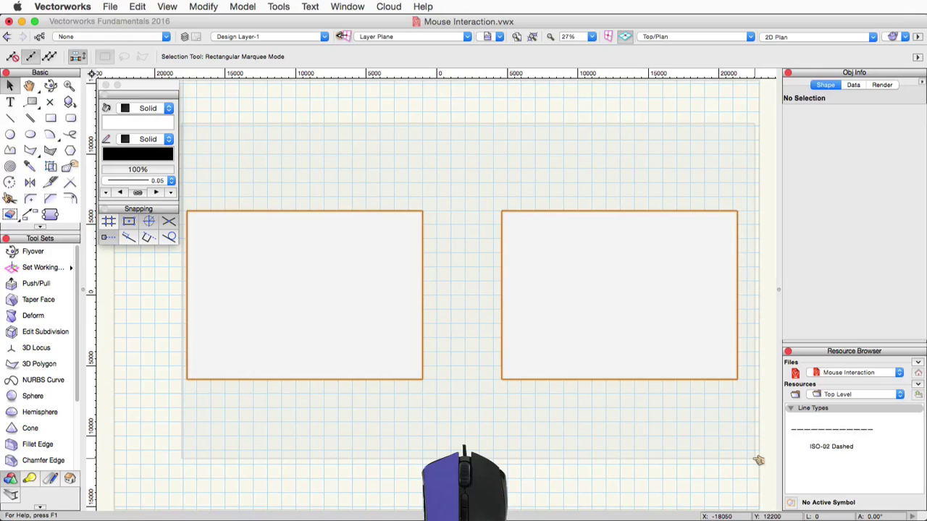
left_click_drag(758, 461, 754, 457)
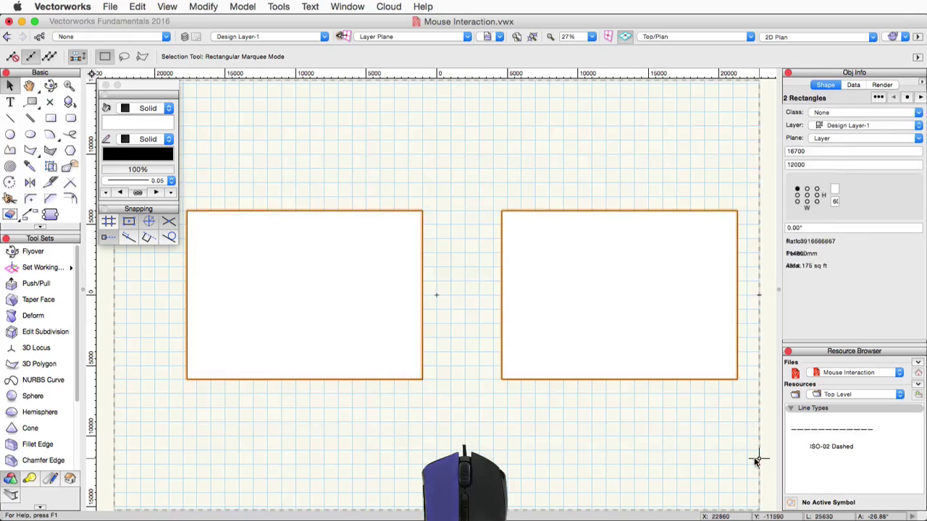
left_click(360, 457)
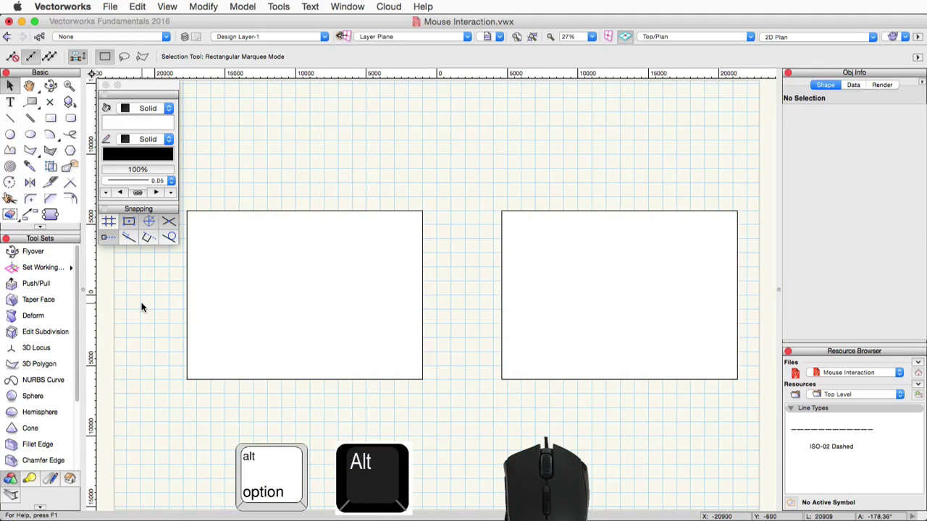
mouse_move(142, 307)
left_mouse_down()
mouse_move(712, 310)
mouse_move(406, 304)
mouse_move(550, 310)
left_mouse_up()
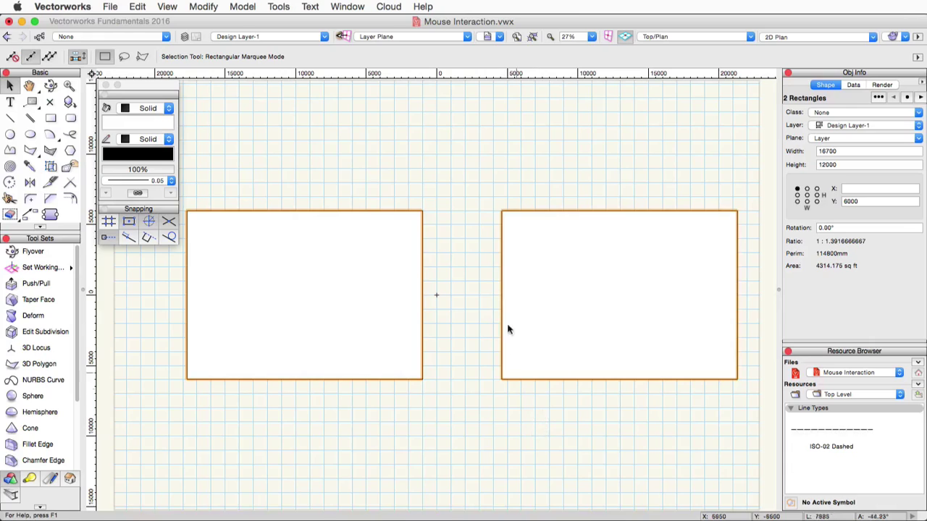
left_click(463, 130)
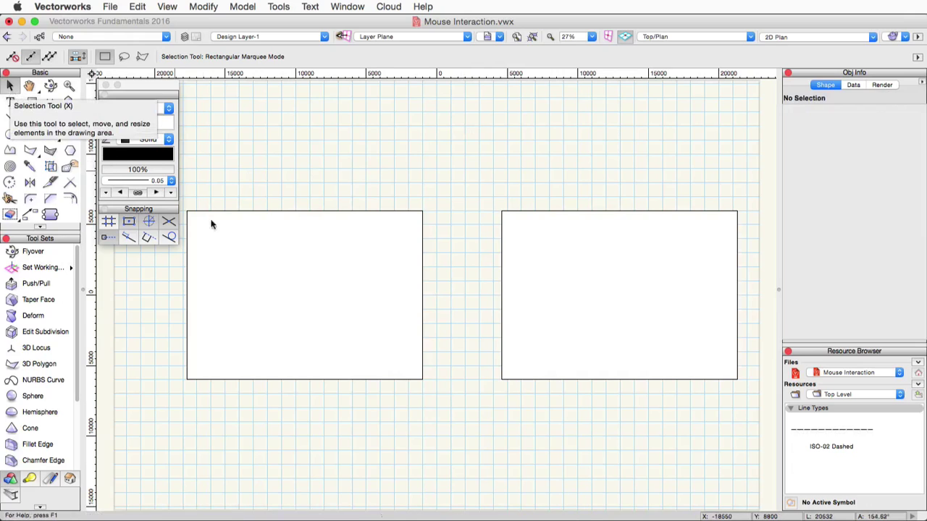
Step: Select the left-hand rectangle and clear the selection, repeating this once more
left_click(369, 279)
left_click(452, 142)
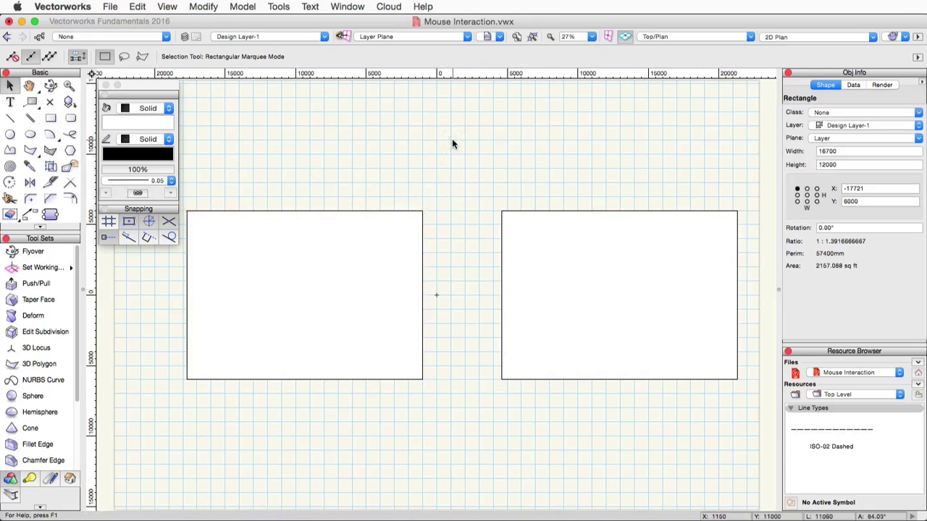
left_click(353, 262)
key("x")
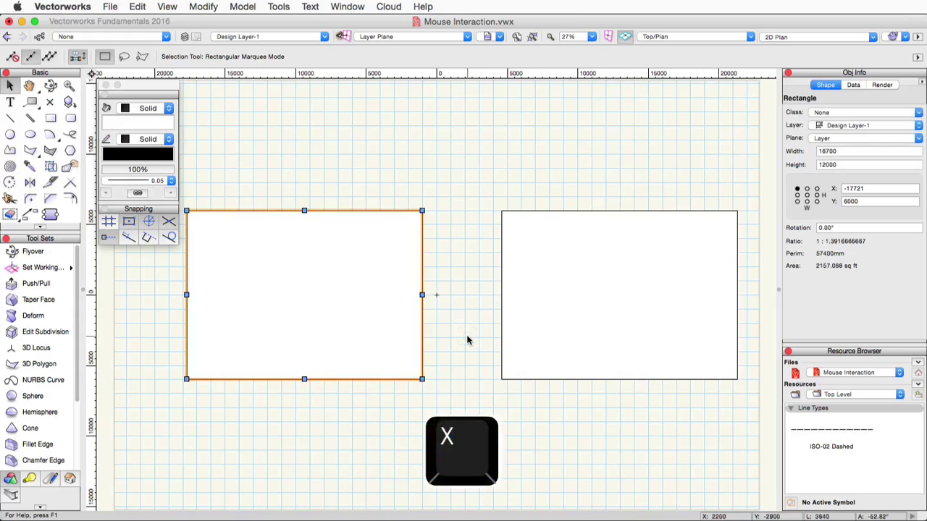
key("x")
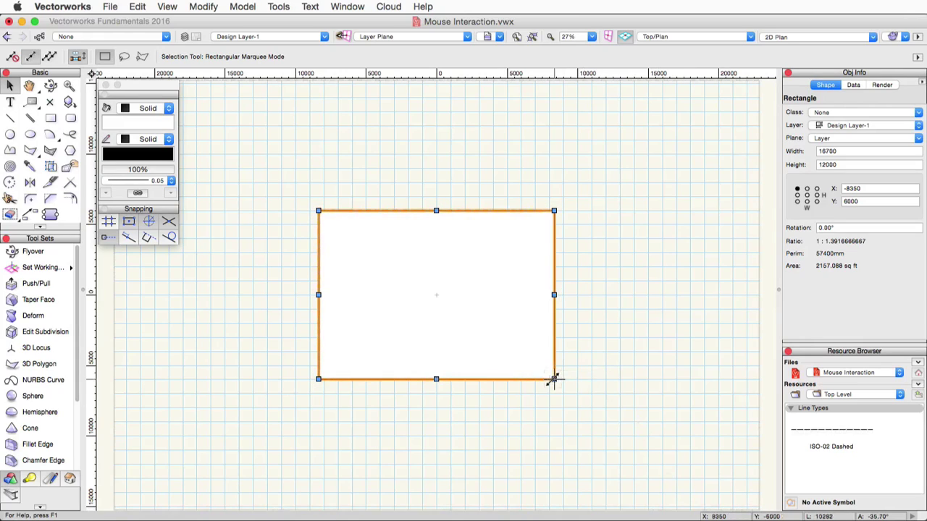
Step: Resize the rectangles from their lower-right corners, bringing the one above the circle to about 21200 mm wide and 7950 mm high
left_click_drag(554, 378, 658, 429)
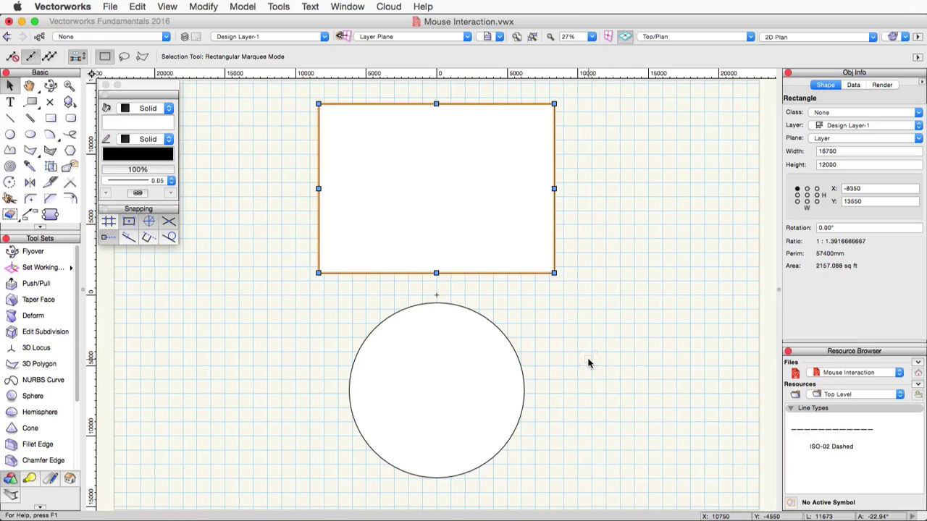
left_click(431, 407)
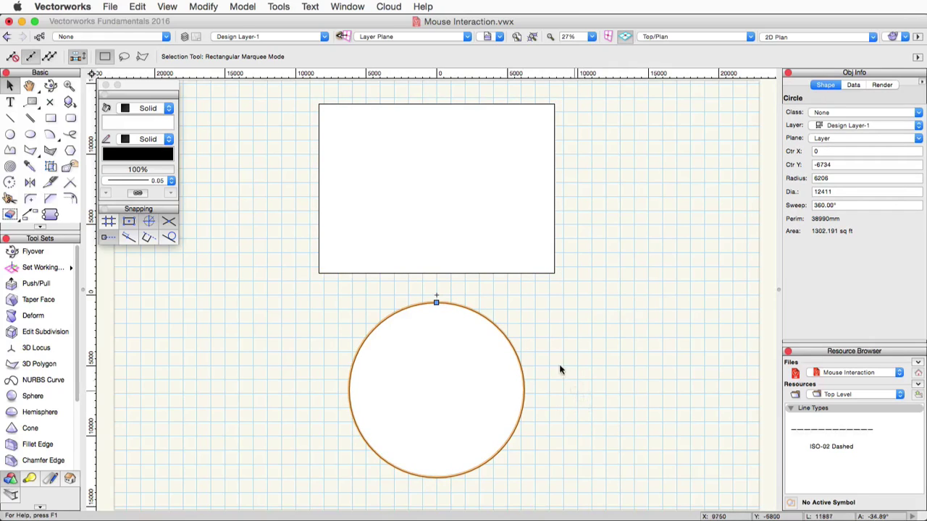
left_click(494, 231)
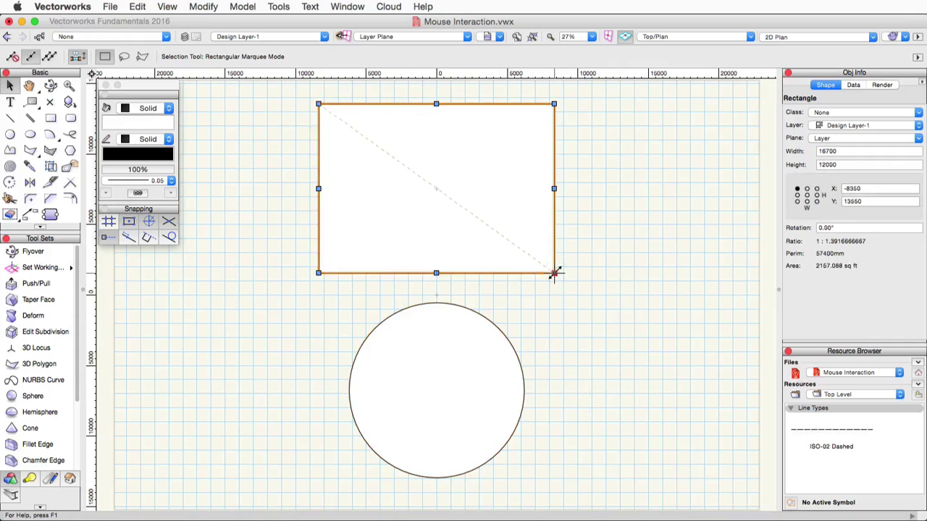
left_click_drag(554, 273, 618, 216)
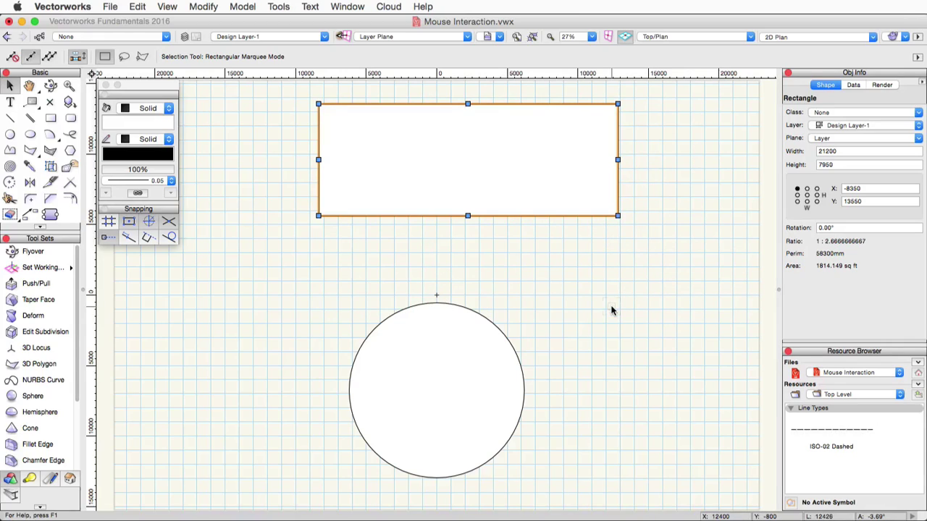
Step: Shrink the circle below the rectangle to a radius of about 3312 mm
left_click(467, 367)
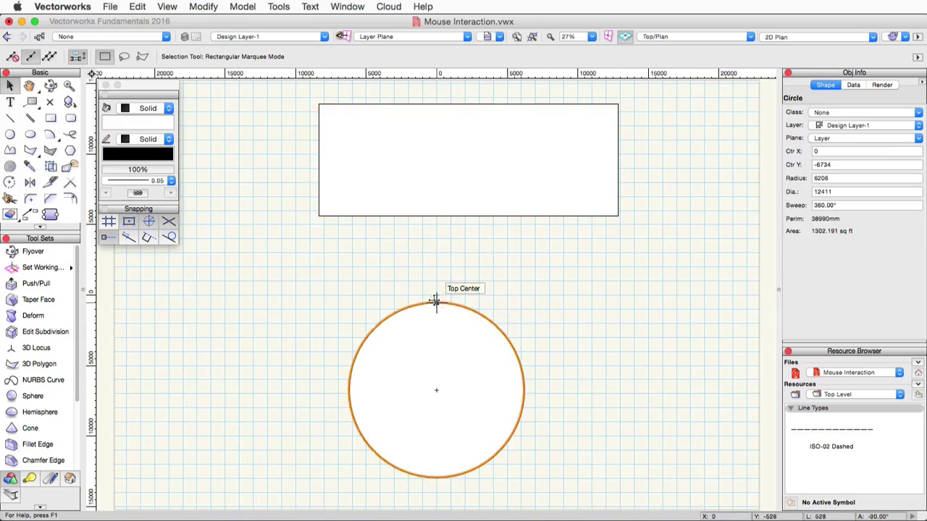
left_click_drag(437, 303, 437, 343)
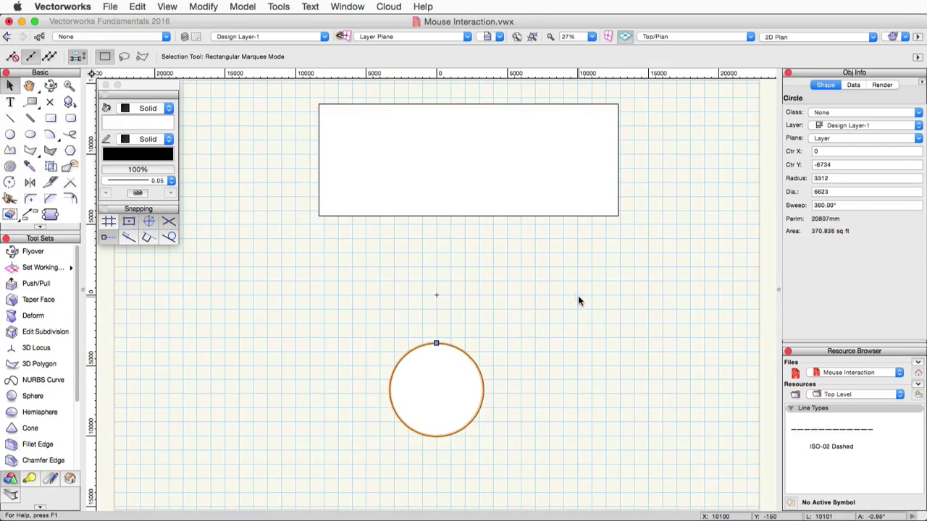
Step: Resize the rectangle from its lower-left corner to about 22750 by 14150 mm, and scale it proportionally to about 17127 by 10652 mm
left_click(545, 197)
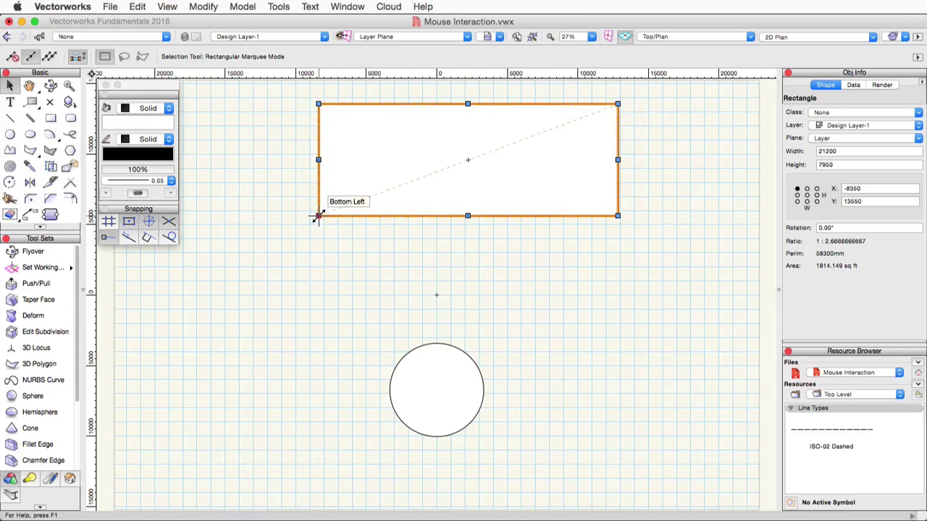
left_click_drag(318, 216, 296, 304)
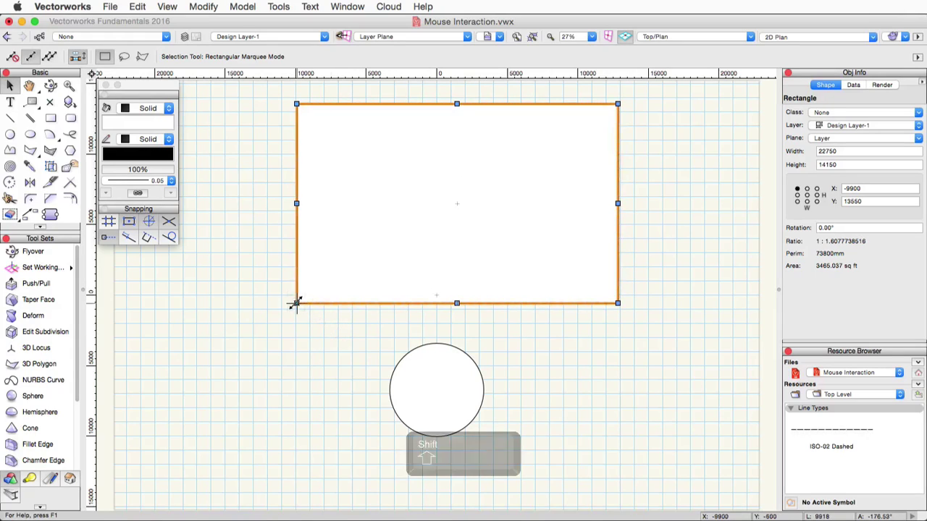
left_click_drag(296, 304, 364, 242)
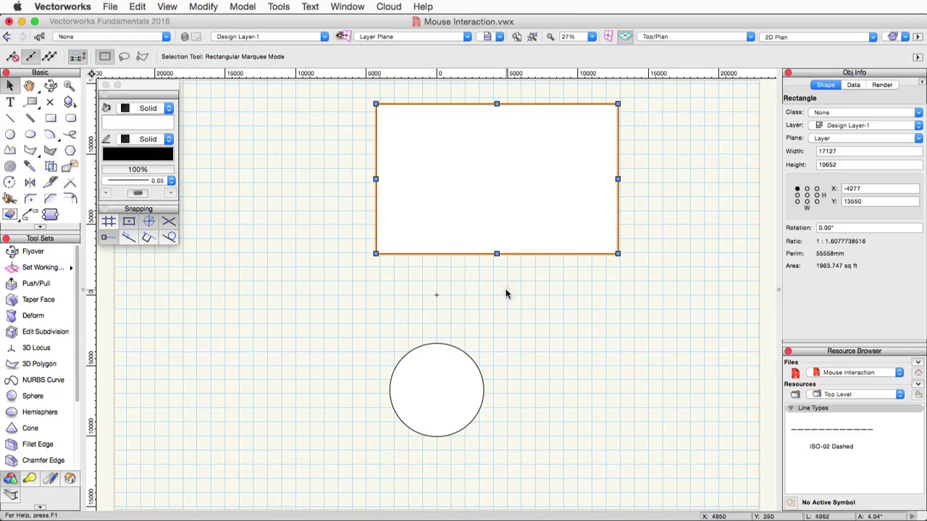
Step: Stretch the rectangle's bottom edge to a height of about 15421 mm and its right edge to a width of about 22391 mm, and deselect it
left_click_drag(496, 254, 496, 321)
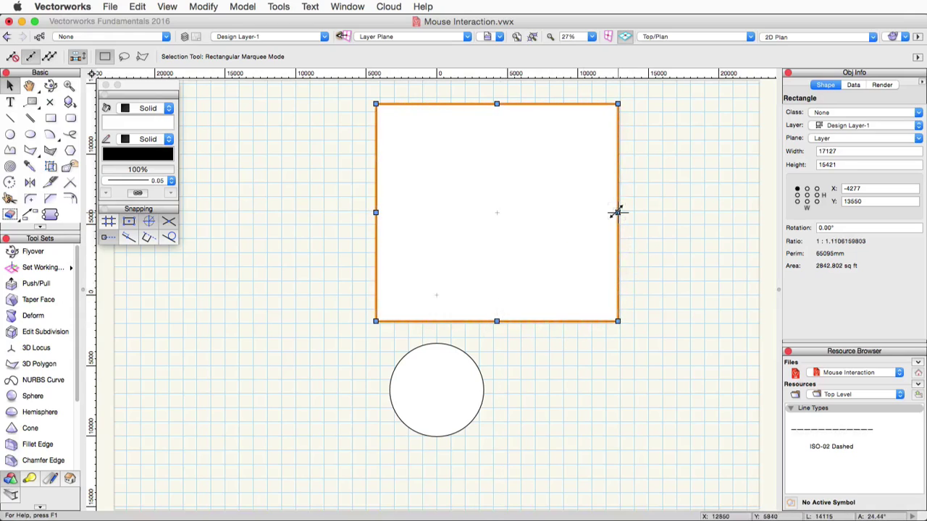
left_click_drag(618, 212, 692, 213)
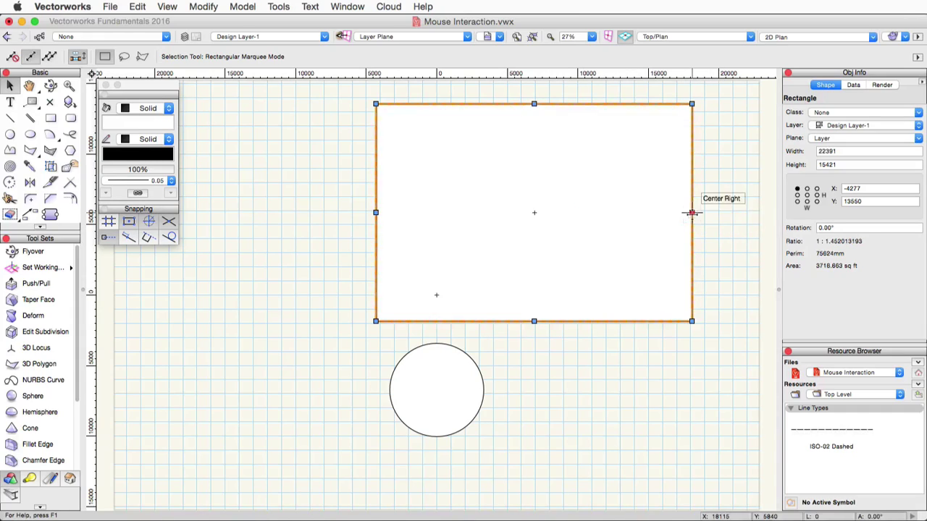
left_click(608, 383)
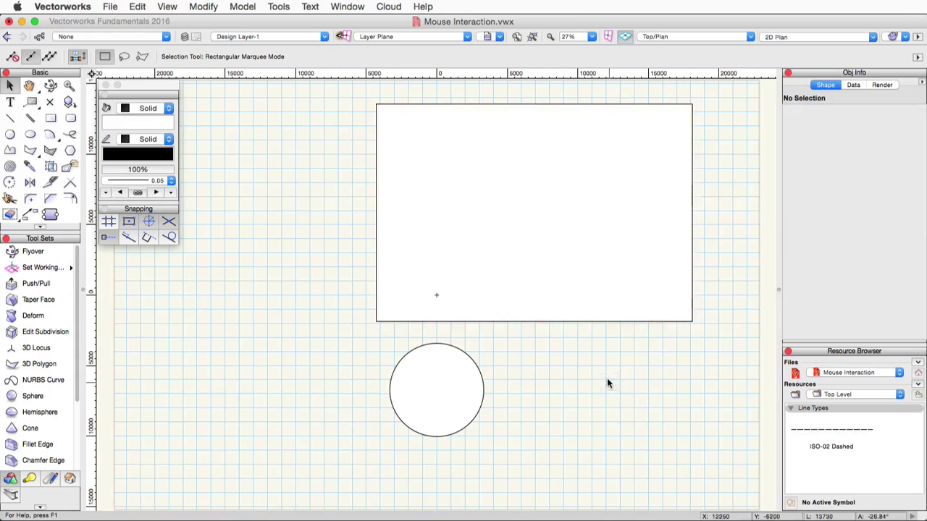
Step: Reshape the hexagon by moving its upper-right vertex outward, its top edge upward and its left vertex farther left
left_click(483, 201)
key("shift+r")
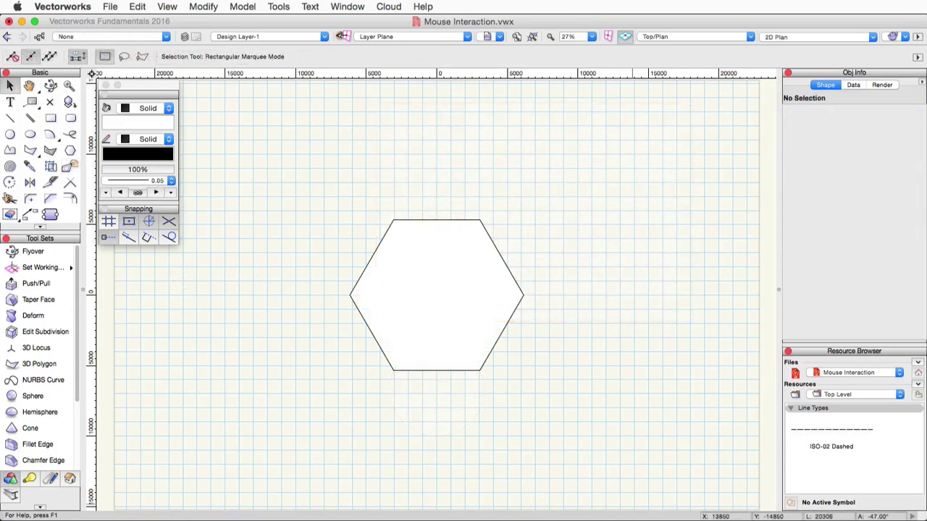
double_click(415, 308)
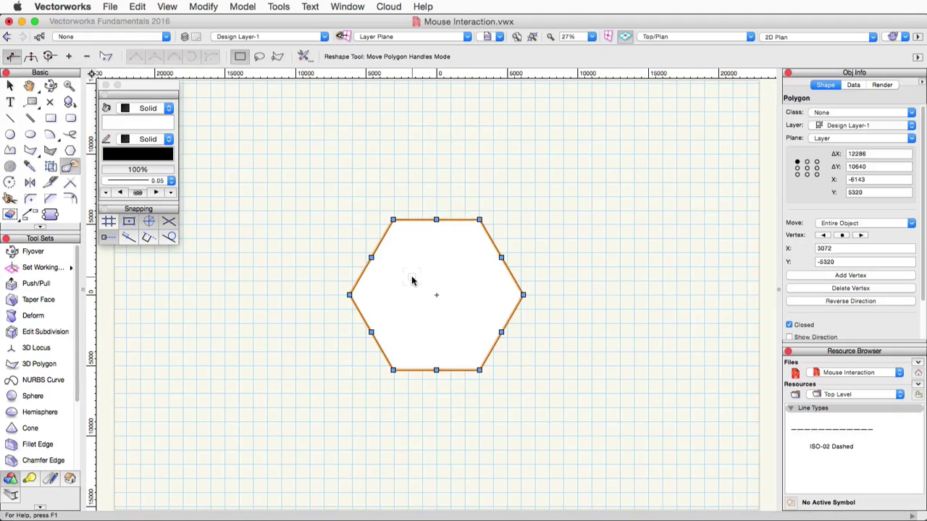
left_click_drag(480, 220, 513, 187)
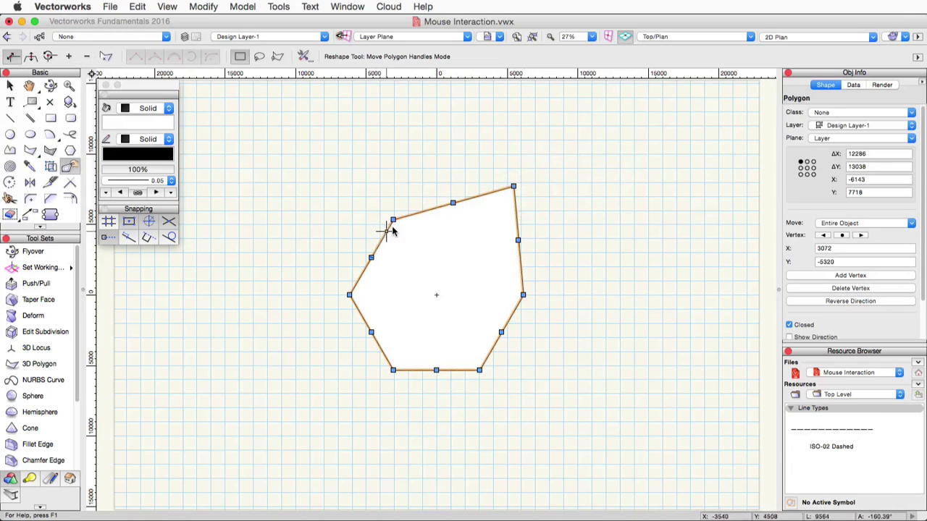
left_click_drag(452, 202, 426, 147)
left_click_drag(349, 295, 274, 295)
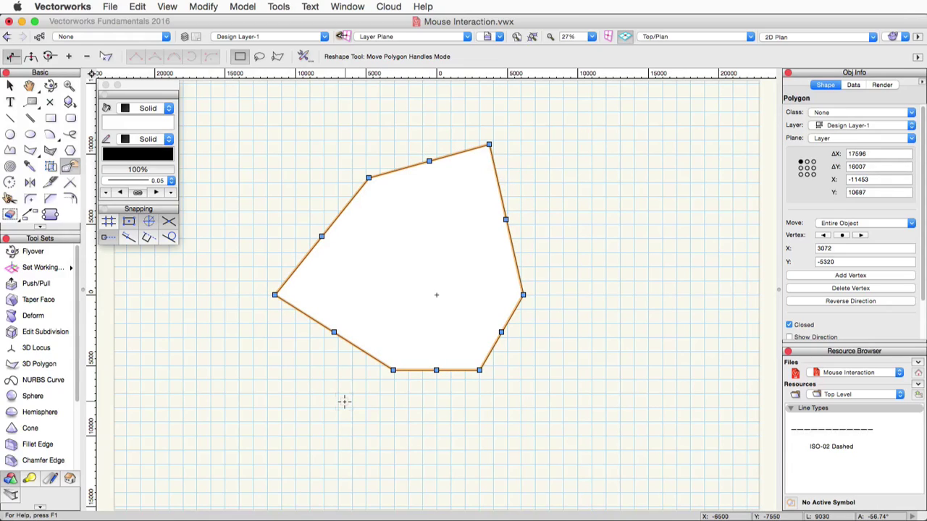
Step: Add a vertex to the polygon directly above its leftmost corner, and delete that vertex again
left_click(69, 57)
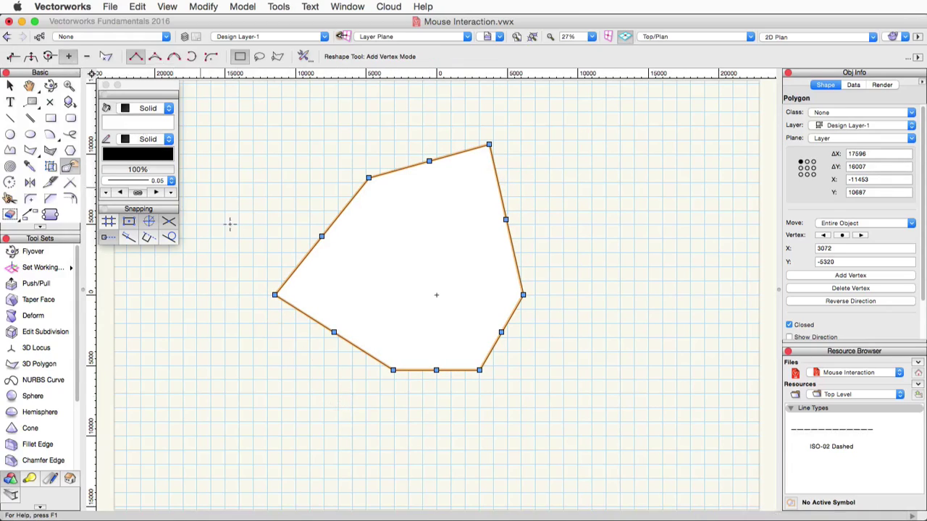
left_click_drag(275, 295, 277, 234)
left_click(86, 57)
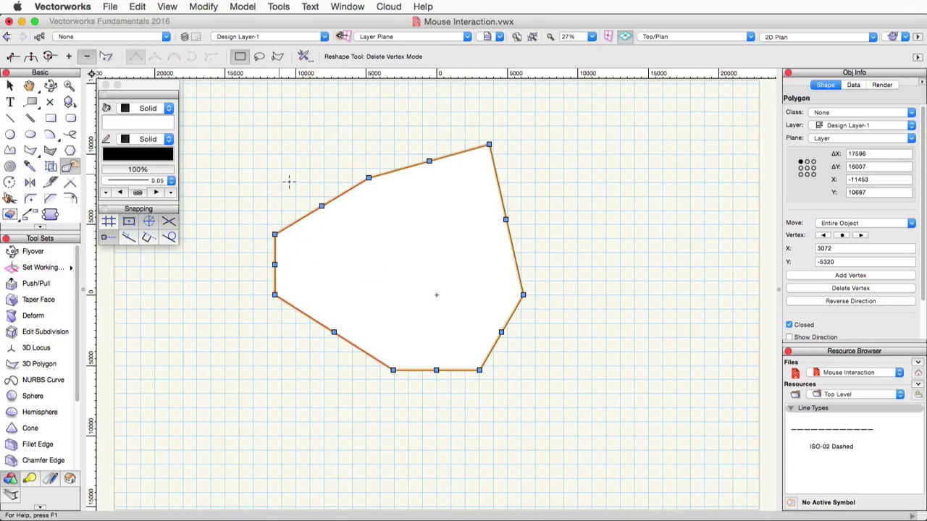
left_click(275, 234)
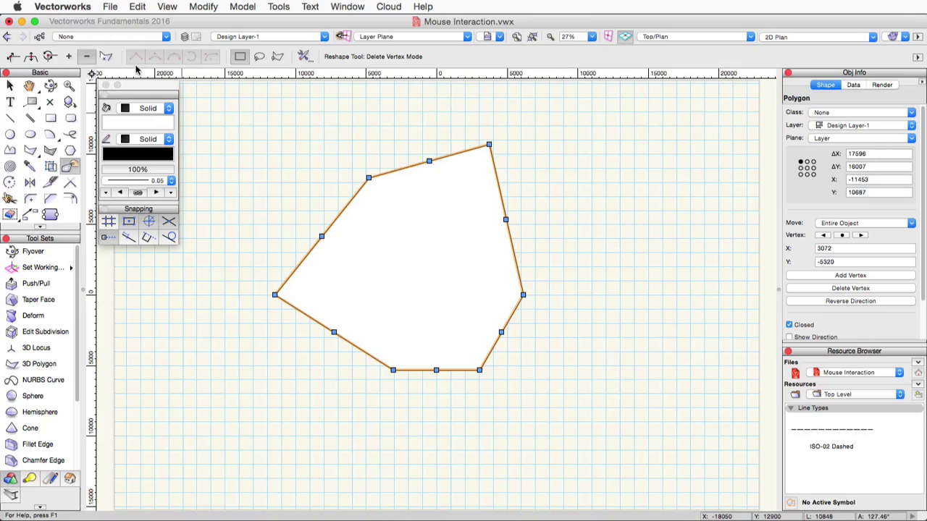
Step: Apply the Reshape tool's Change Vertex mode with the corner vertex type to the polygon's upper-left vertex
left_click(49, 57)
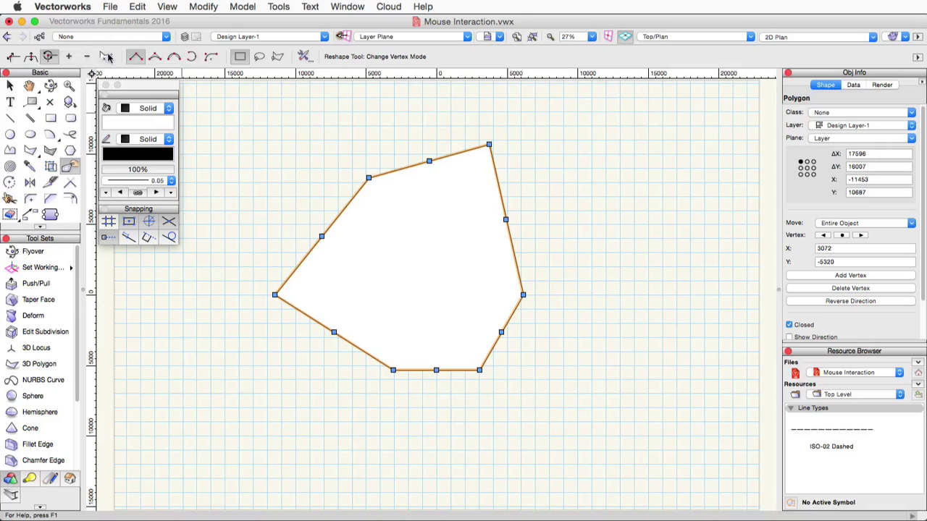
left_click(369, 177)
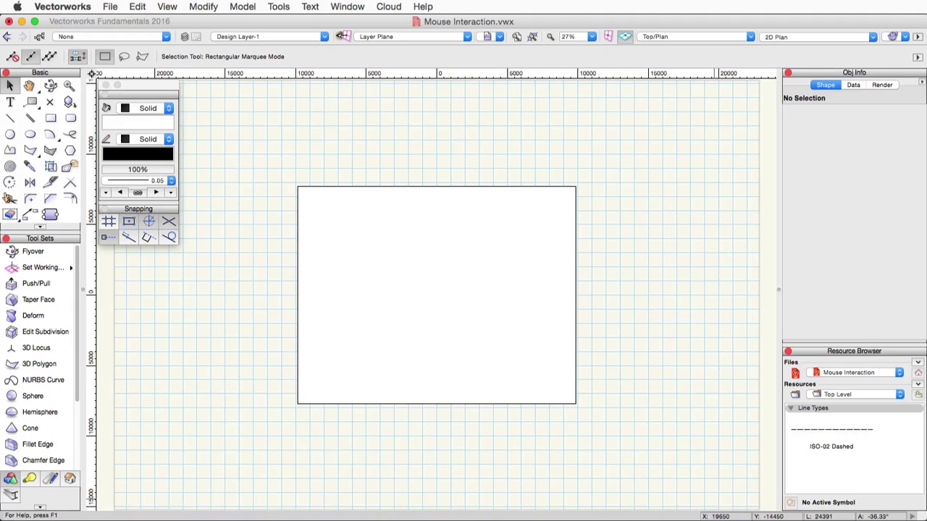
Step: Move the rectangle about 14357 mm down and to the right at -18.69°, and undo the move
left_click_drag(497, 323, 688, 389)
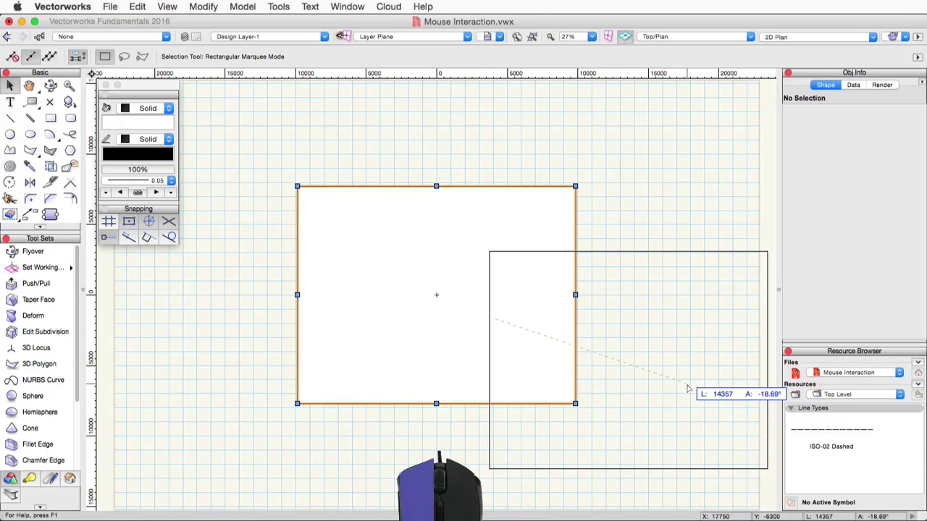
left_click_drag(688, 389, 688, 386)
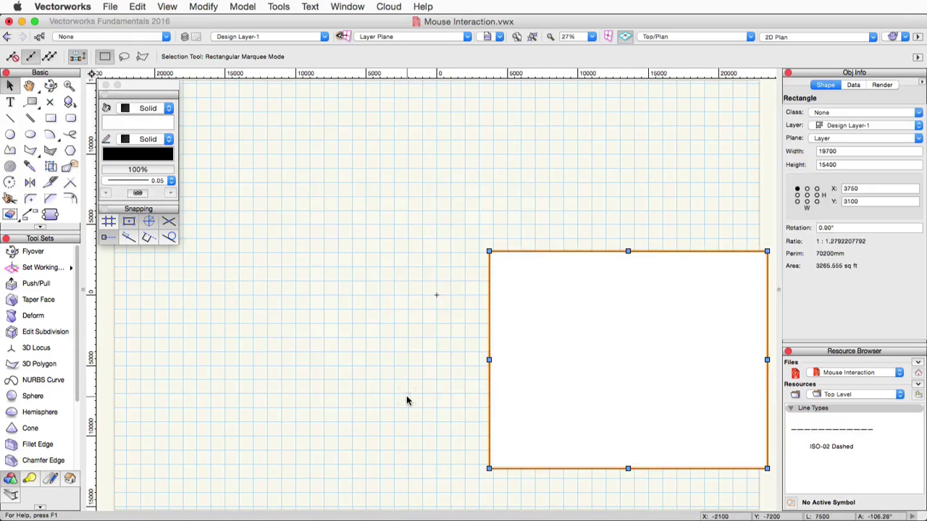
key("super+z")
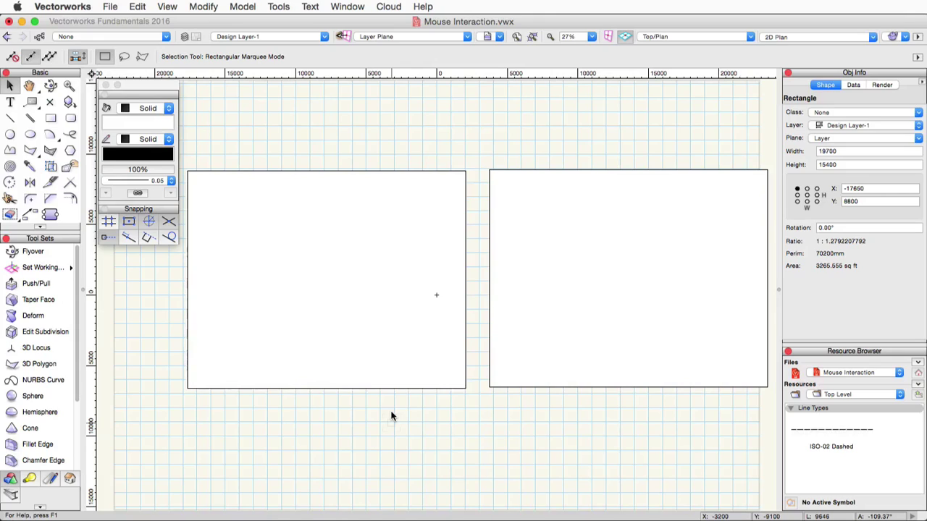
Step: Clear the selection, select both filled rectangles, and move them straight downward together
left_click(391, 416)
left_click(385, 299)
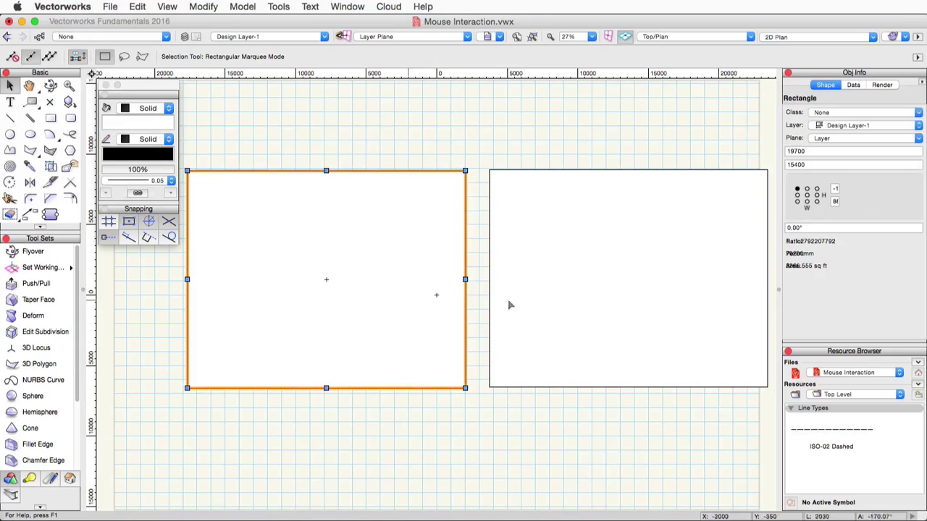
left_click(558, 304, "shift")
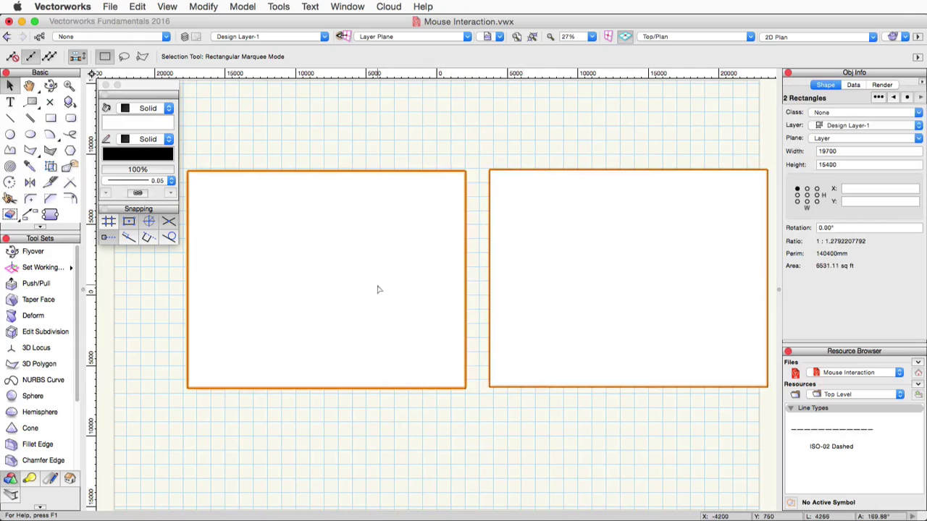
left_click_drag(377, 290, 378, 394)
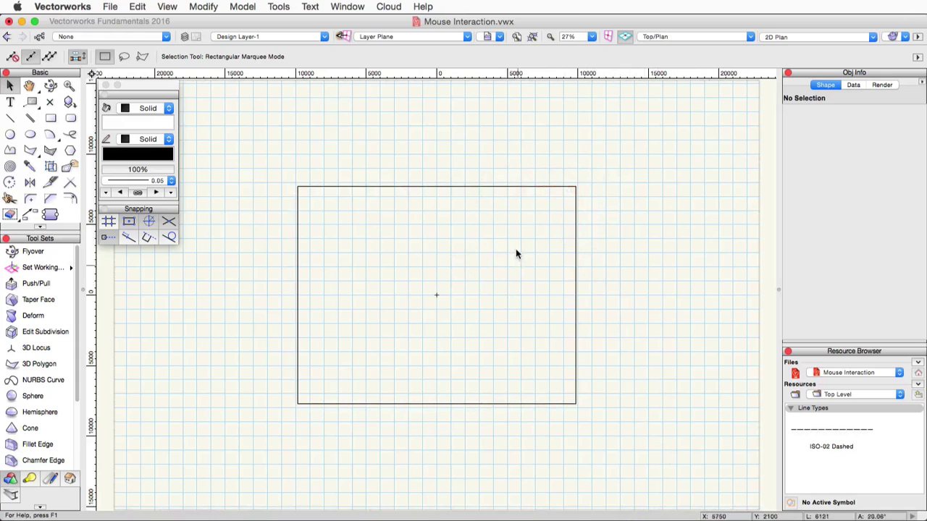
Step: Try to move the unfilled rectangle from inside its outline, and pick it by its top edge instead
left_click_drag(408, 285, 346, 363)
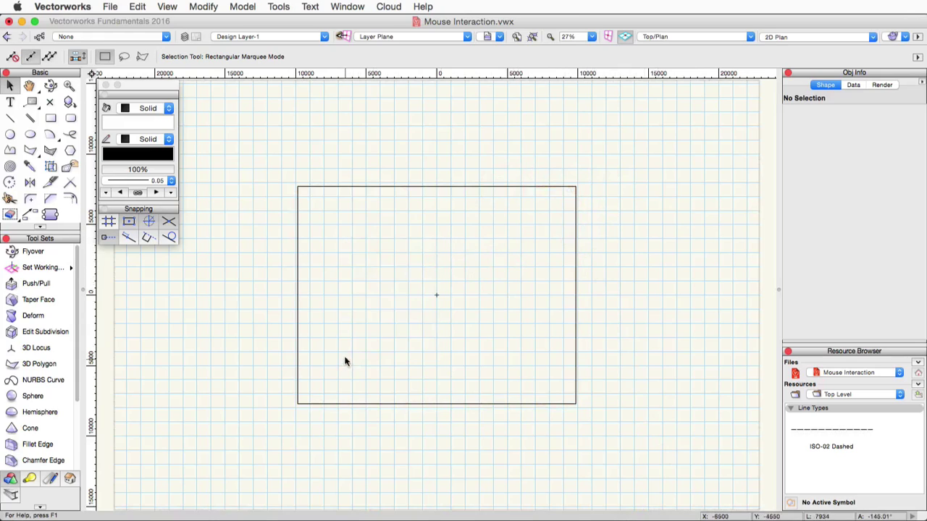
left_click(509, 187)
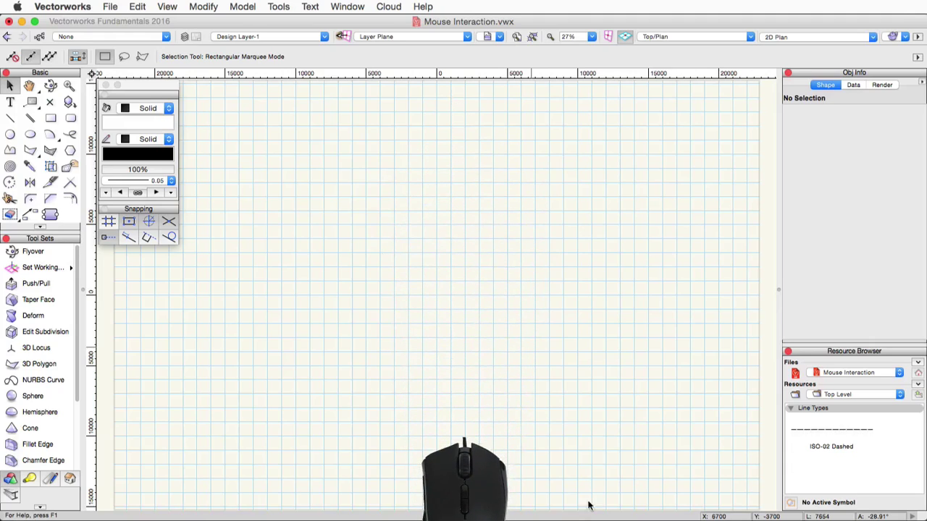
Step: Examine the context commands of the empty drawing area and of the circle, including the circle's Send and Rotate options, without applying any
right_click(449, 254)
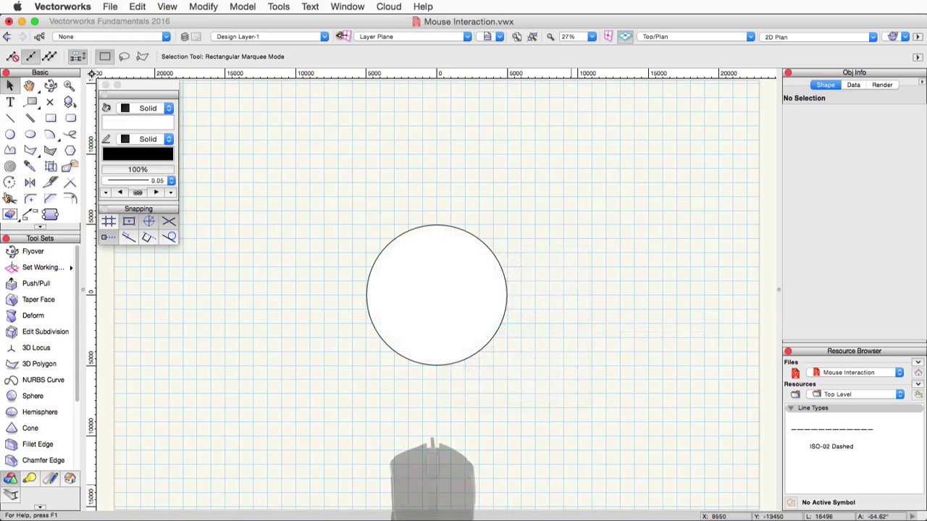
left_click(410, 278)
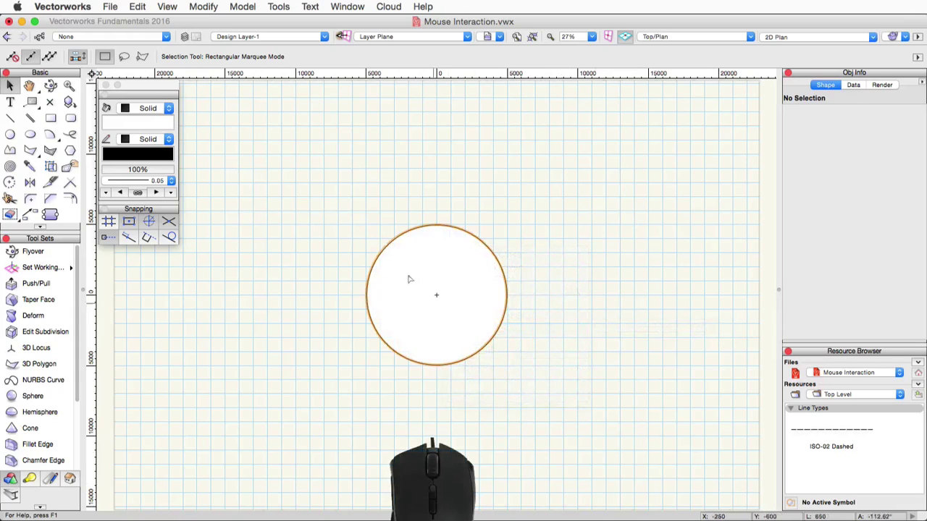
right_click(397, 255)
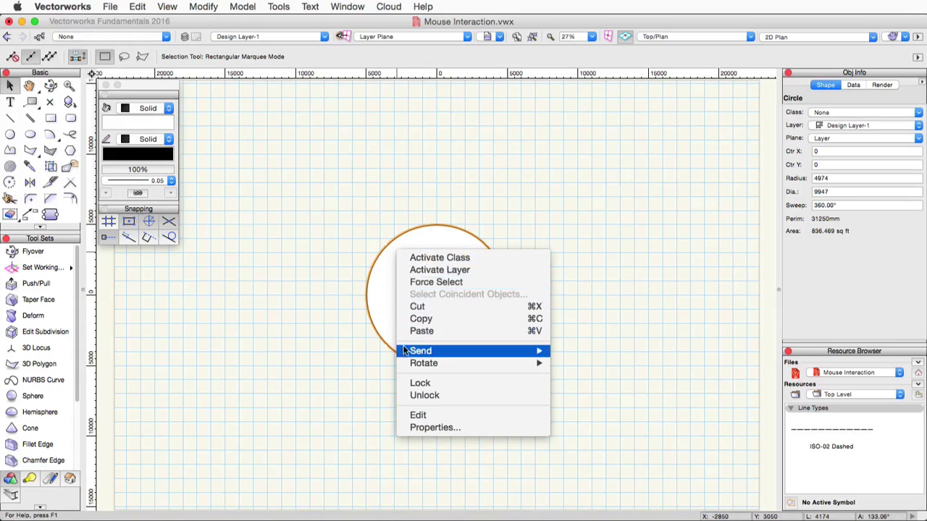
mouse_move(406, 351)
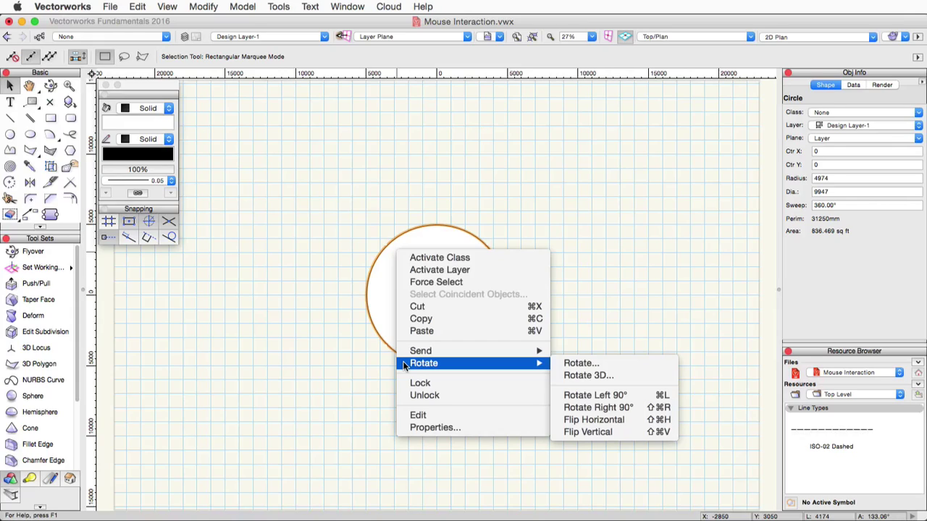
key("Escape")
left_click(404, 363)
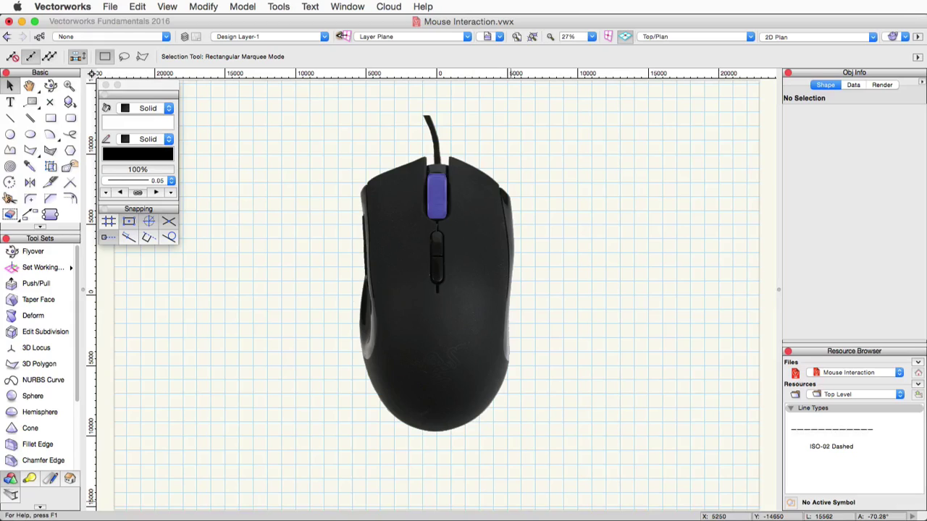
Step: Pan the drawing in several directions with the temporary Pan tool and bring the circle back to the middle of the view
middle_click(268, 247)
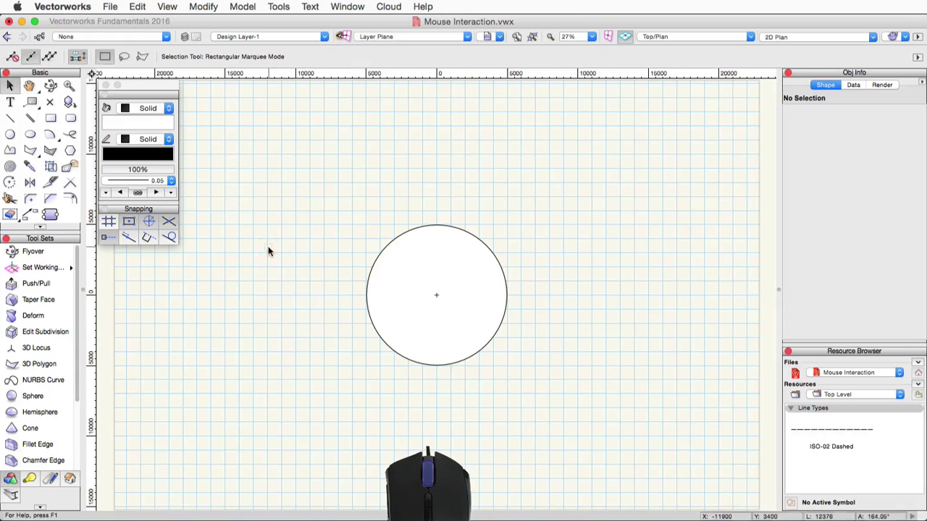
middle_click(268, 247)
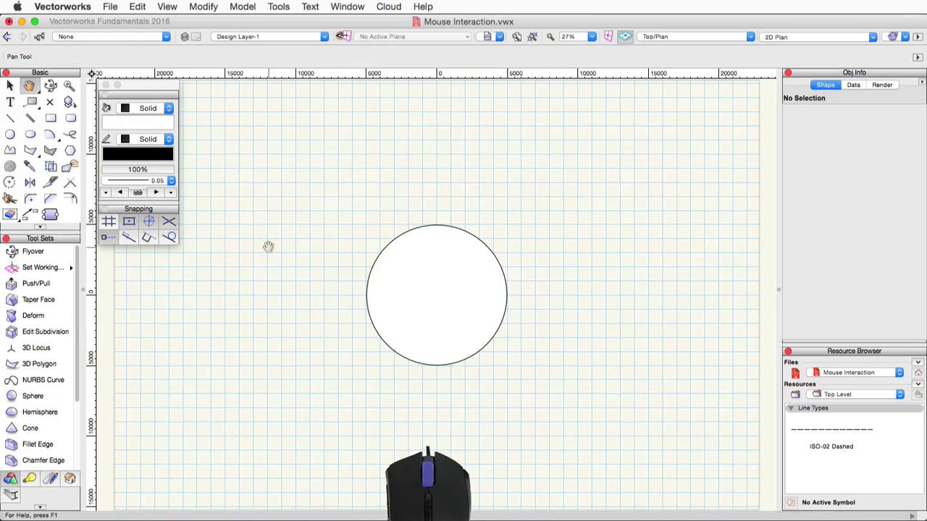
left_click_drag(268, 247, 430, 320)
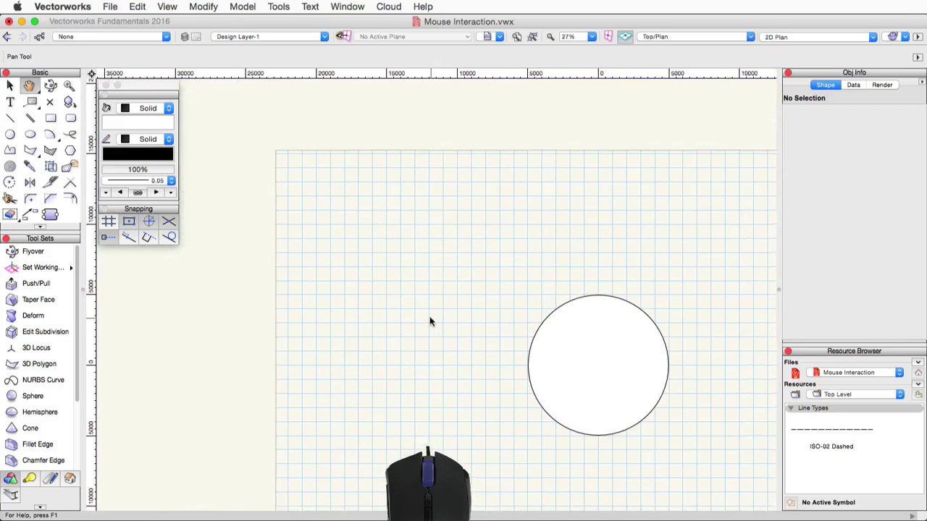
middle_click(682, 301)
left_click_drag(672, 301, 399, 267)
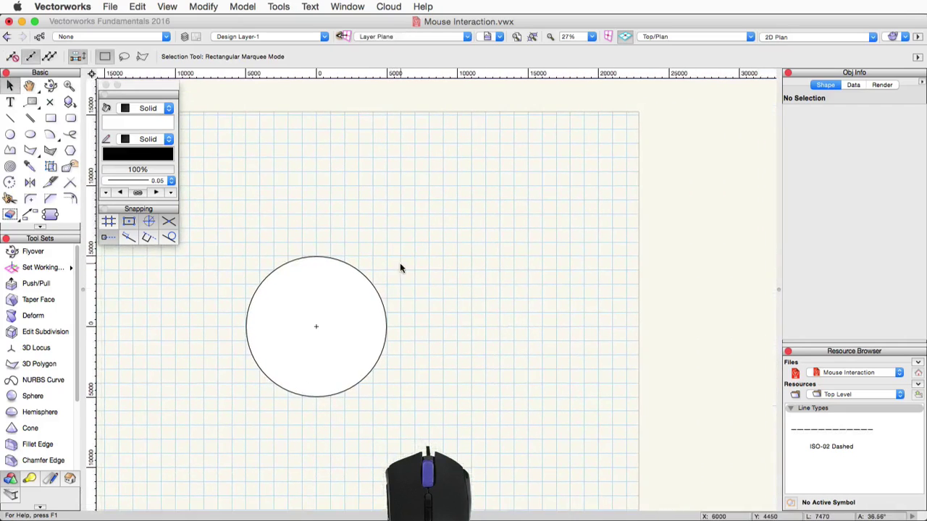
middle_click(390, 378)
left_click_drag(391, 379, 633, 378)
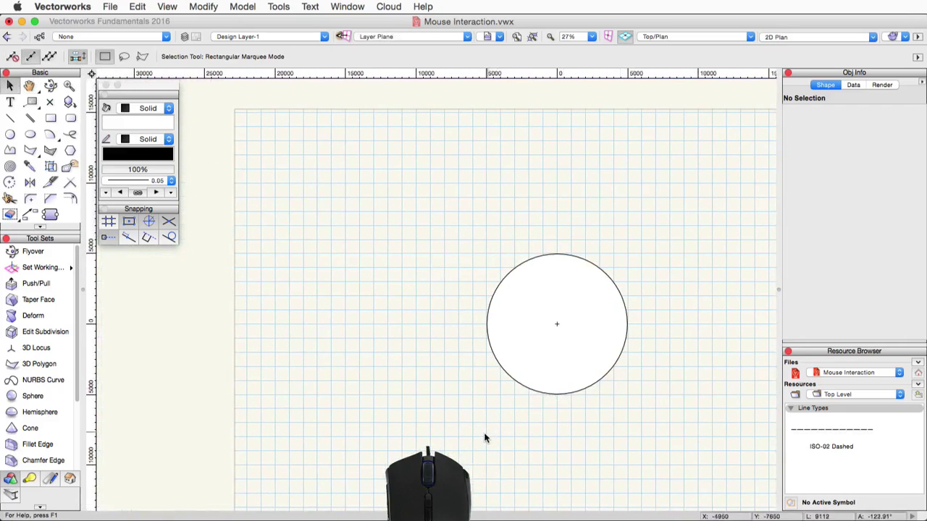
left_click_drag(479, 404, 418, 450)
left_click_drag(350, 271, 518, 309)
left_click_drag(689, 253, 446, 230)
left_click_drag(495, 407, 521, 346)
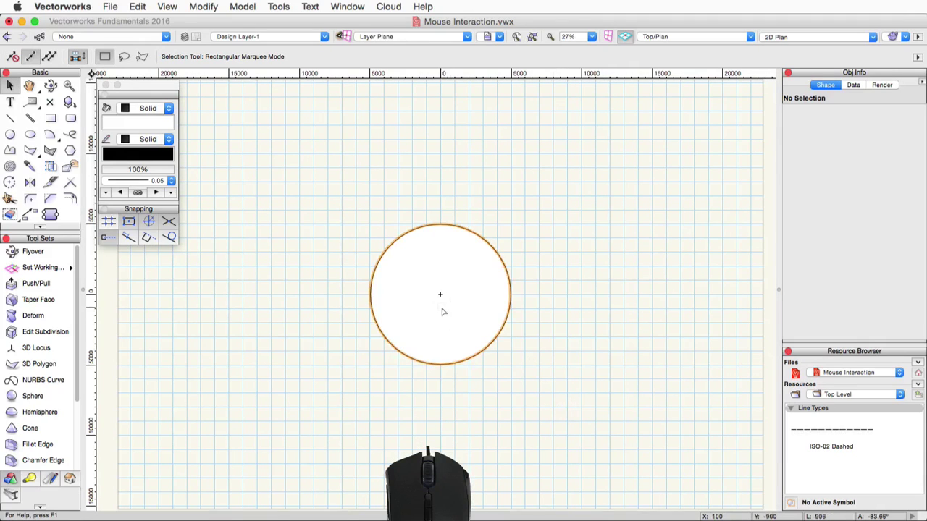
Step: Zoom in and out repeatedly on the circle, up to about 79% and back to about 31%
scroll(443, 312, "up", 1)
scroll(443, 311, "up", 2)
scroll(444, 311, "down", 3)
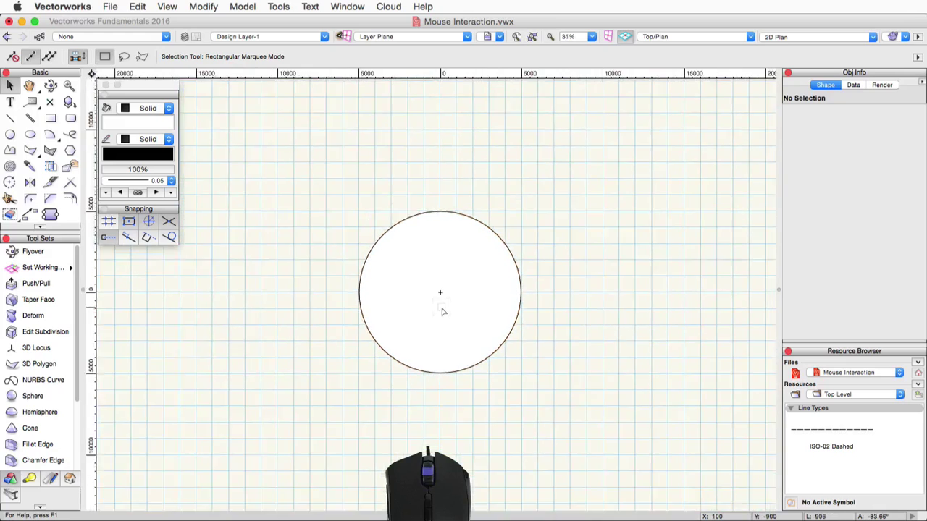
scroll(443, 311, "up", 1)
scroll(443, 311, "up", 5)
scroll(444, 313, "down", 6)
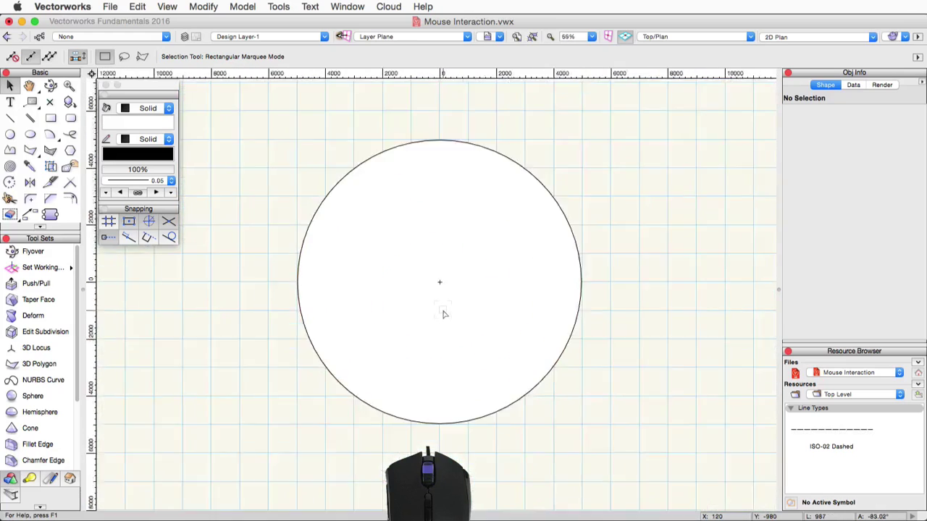
scroll(445, 313, "up", 6)
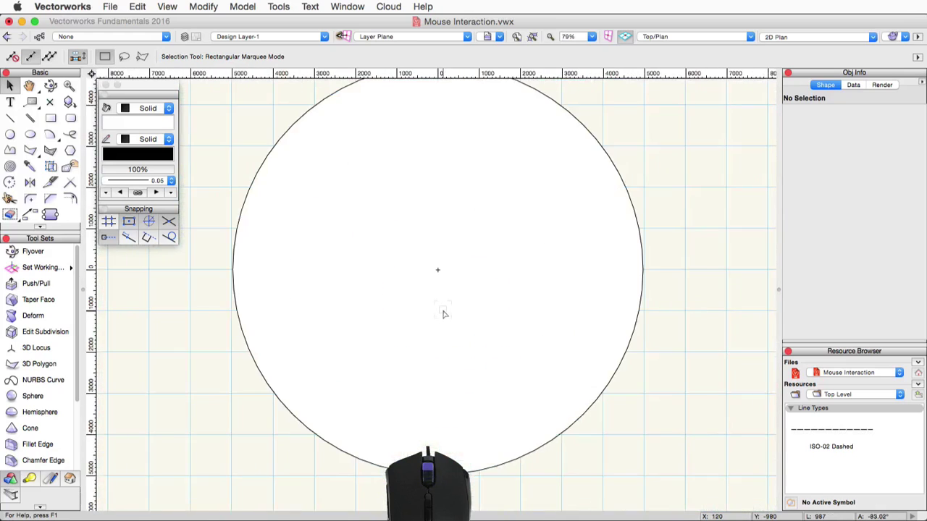
scroll(446, 316, "down", 1)
scroll(446, 317, "down", 4)
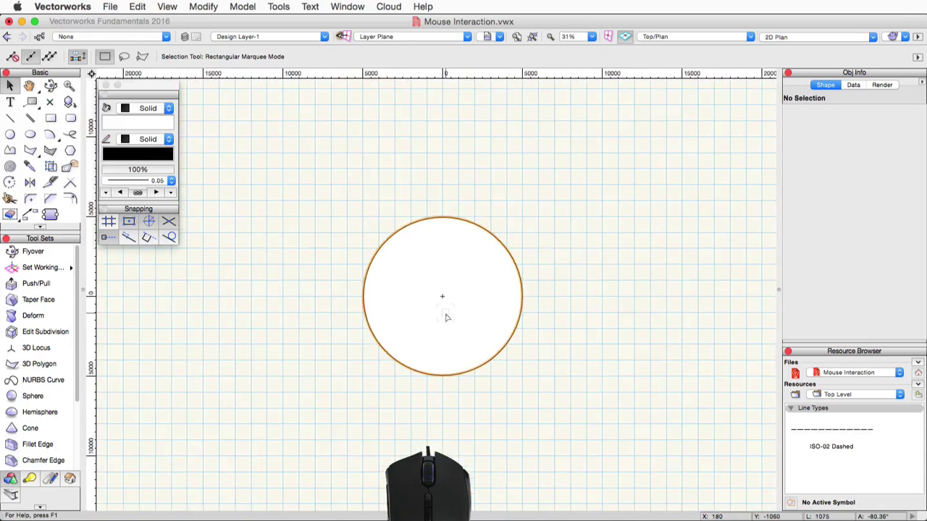